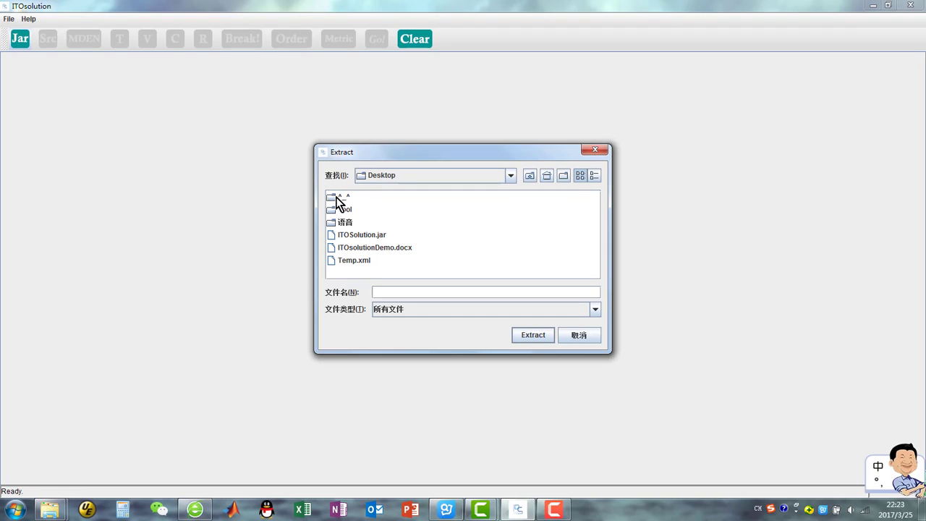
Step: Extract the compiled jar bcel-5.0.jar from the ^_^ > Compiled File folder
{"action": "double_click", "coordinate": [339, 200]}
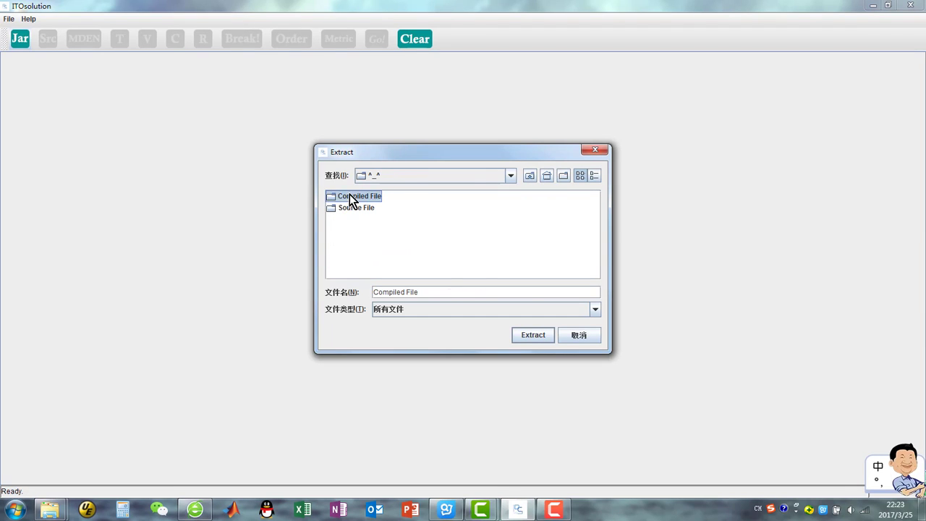
{"action": "double_click", "coordinate": [350, 196]}
{"action": "left_click", "coordinate": [346, 196]}
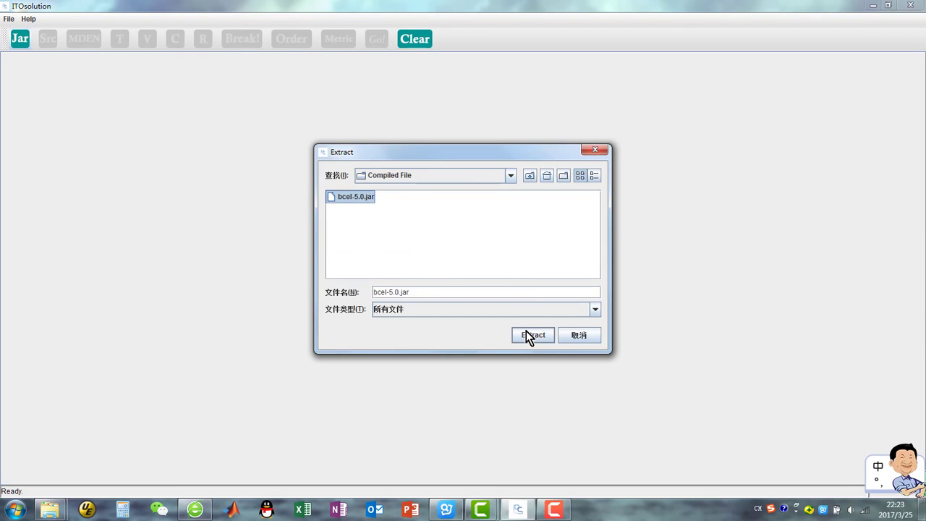
{"action": "left_click", "coordinate": [532, 335]}
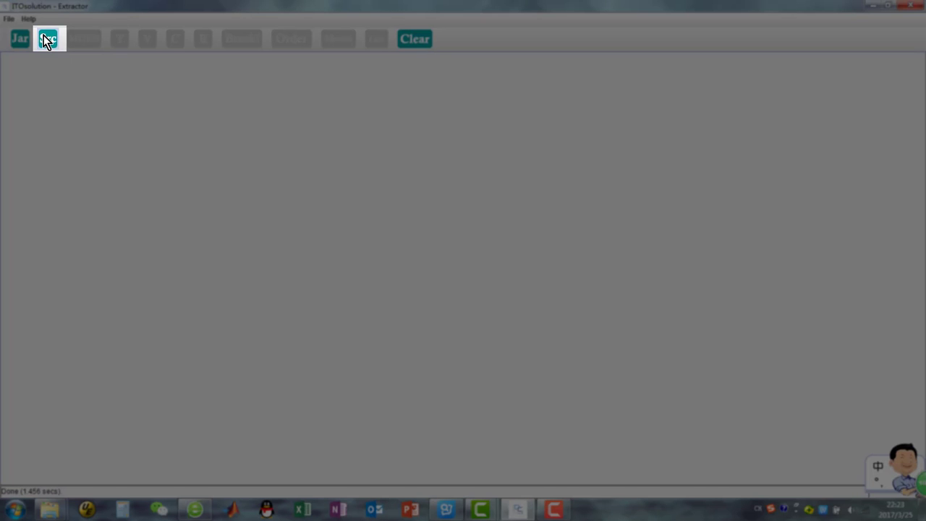
Step: Load the bcel-5.2 source folder from the ^_^ > Source File folder as the source
{"action": "left_click", "coordinate": [46, 39]}
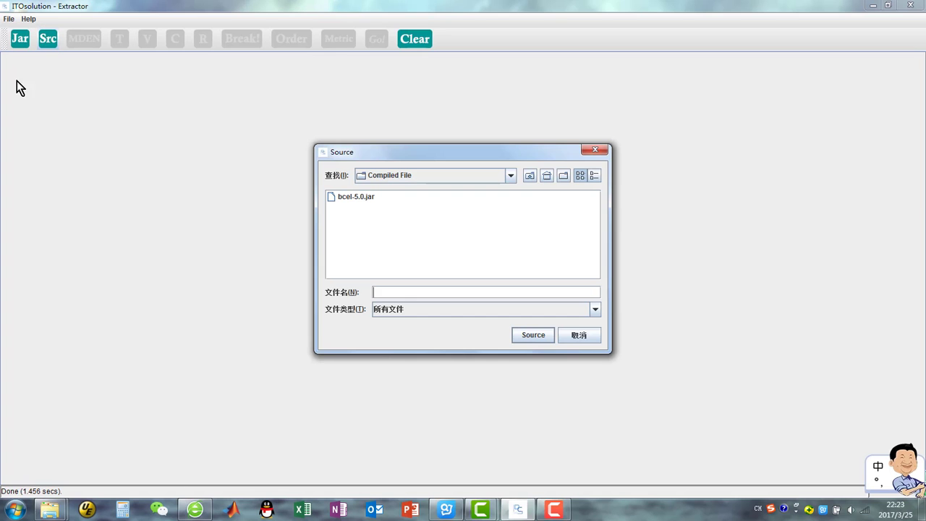
{"action": "left_click", "coordinate": [365, 198]}
{"action": "left_click", "coordinate": [394, 176]}
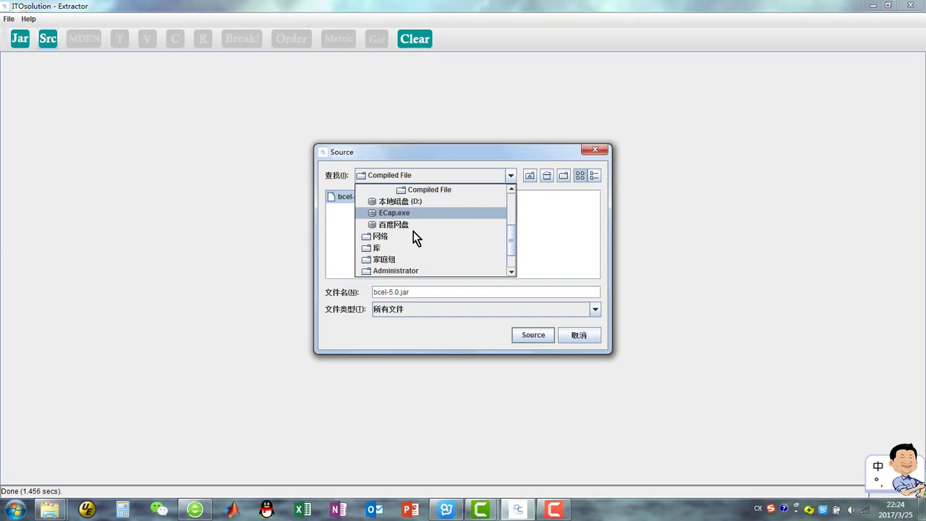
{"action": "left_click", "coordinate": [414, 213]}
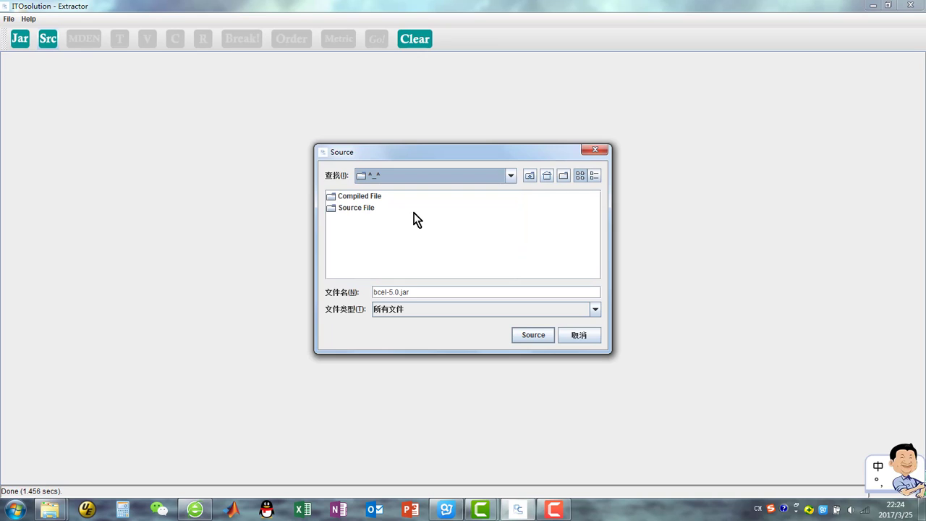
{"action": "left_click", "coordinate": [352, 208]}
{"action": "double_click", "coordinate": [351, 208]}
{"action": "left_click", "coordinate": [354, 201]}
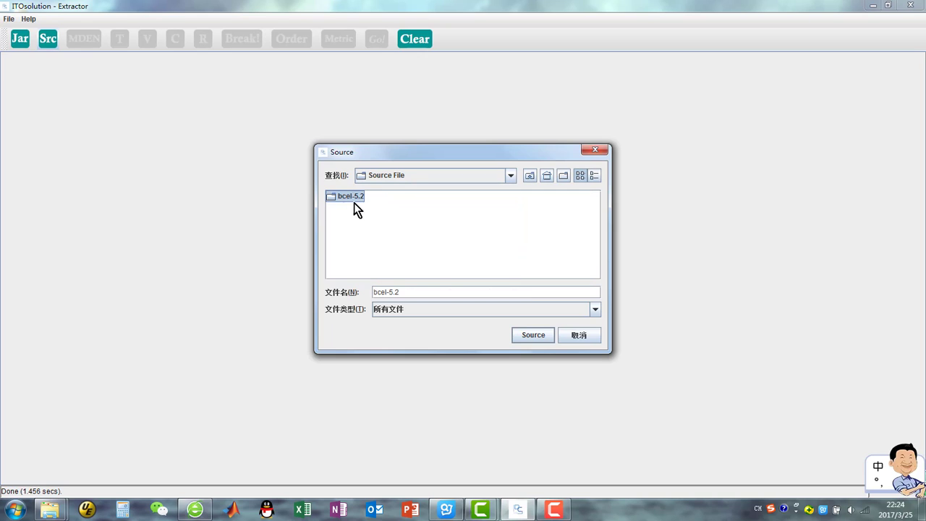
{"action": "left_click", "coordinate": [533, 335]}
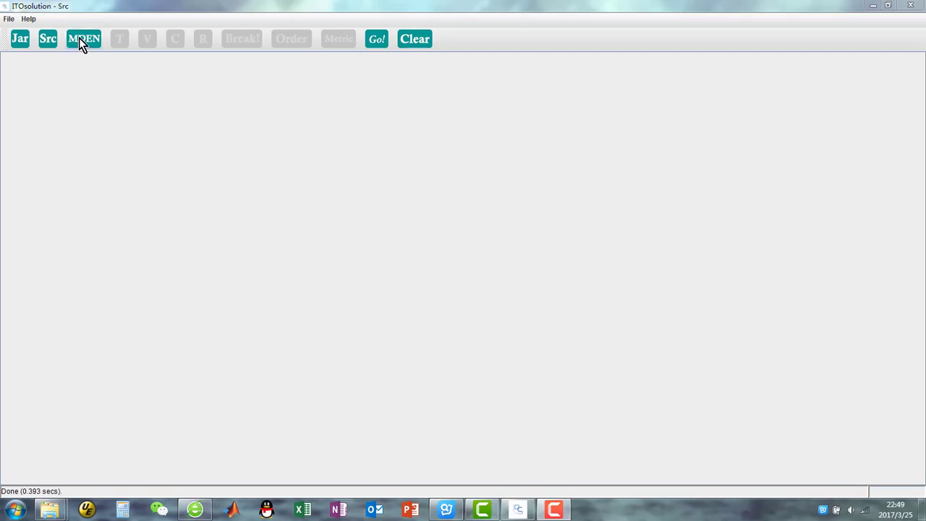
Step: Generate the MDEN dependency graph and display its Layer 2 and then Layer 7
{"action": "left_click", "coordinate": [80, 39]}
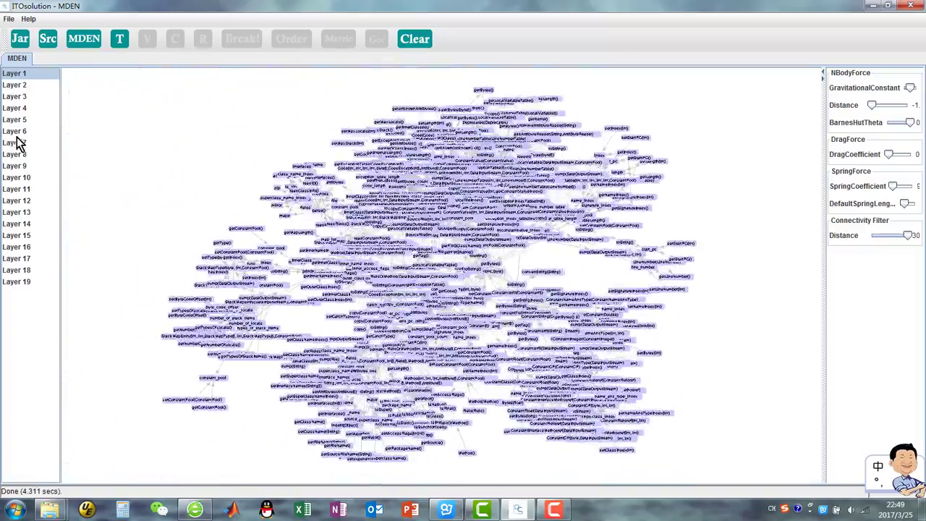
{"action": "left_click", "coordinate": [14, 86]}
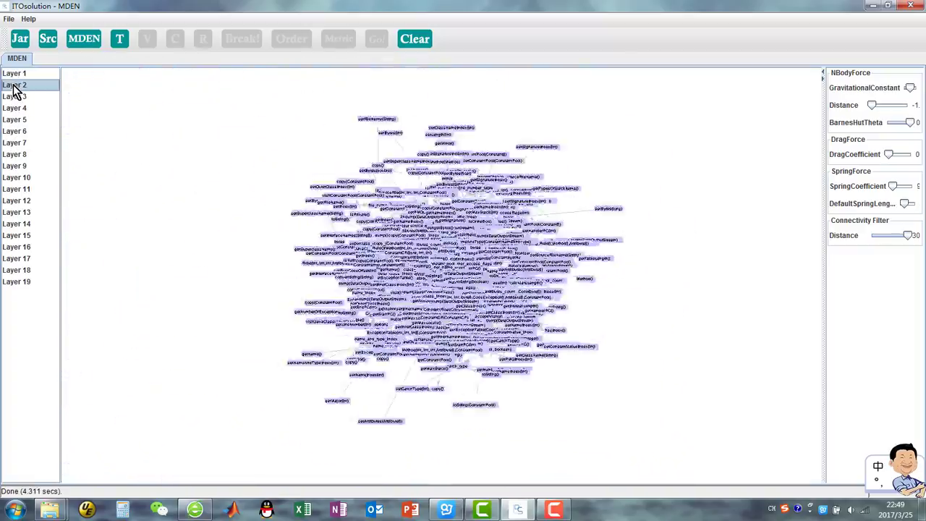
{"action": "left_click", "coordinate": [14, 144]}
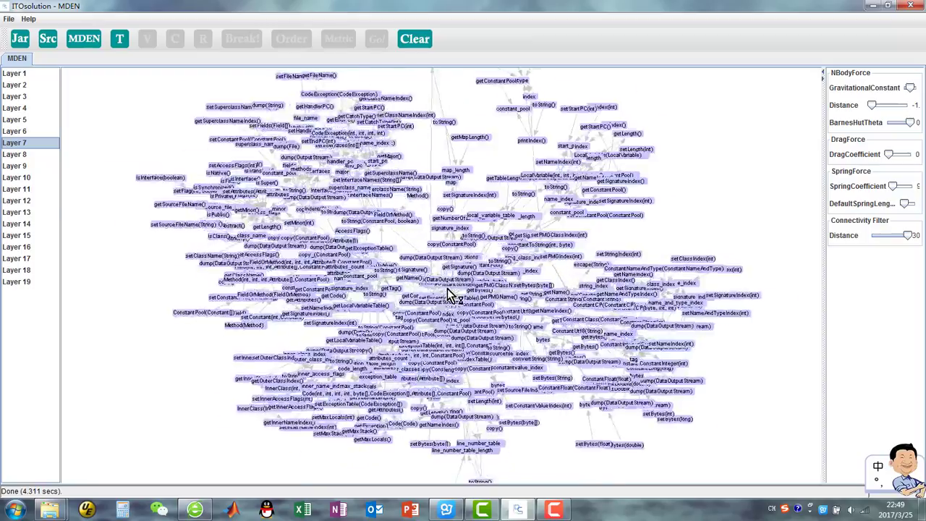
Step: Rearrange the Layer 7 graph by adjusting the SpringCoefficient slider down and back up
{"action": "scroll", "coordinate": [448, 290], "scroll_direction": "up", "scroll_amount": 5}
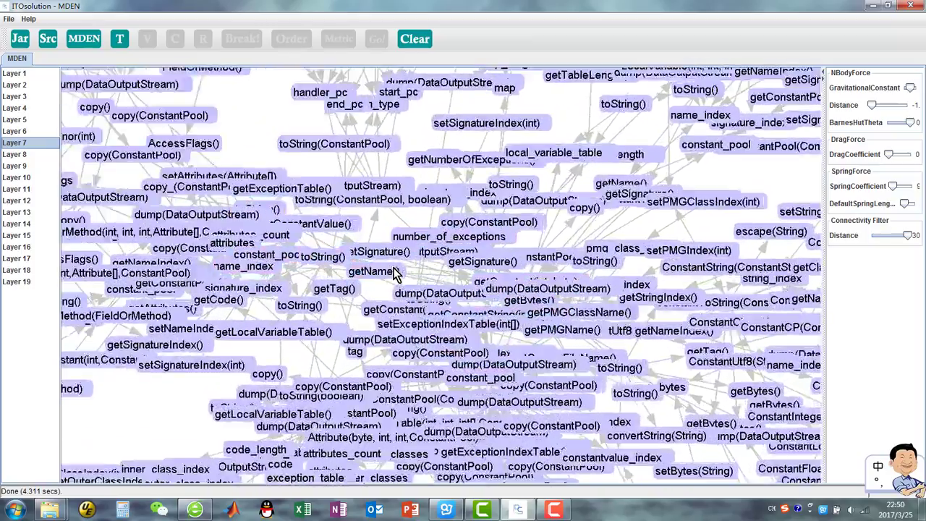
{"action": "scroll", "coordinate": [396, 276], "scroll_direction": "down", "scroll_amount": 3}
{"action": "scroll", "coordinate": [396, 273], "scroll_direction": "down", "scroll_amount": 2}
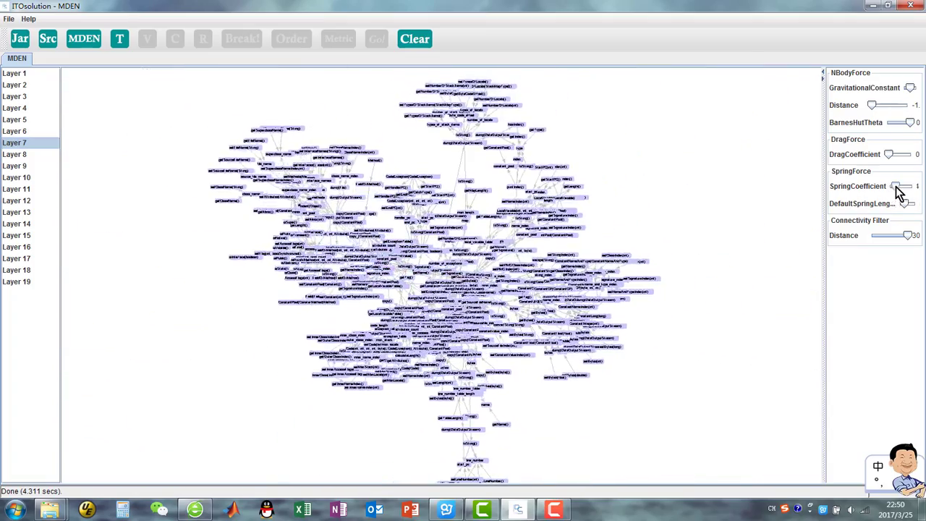
{"action": "left_click_drag", "start_coordinate": [895, 188], "coordinate": [882, 188]}
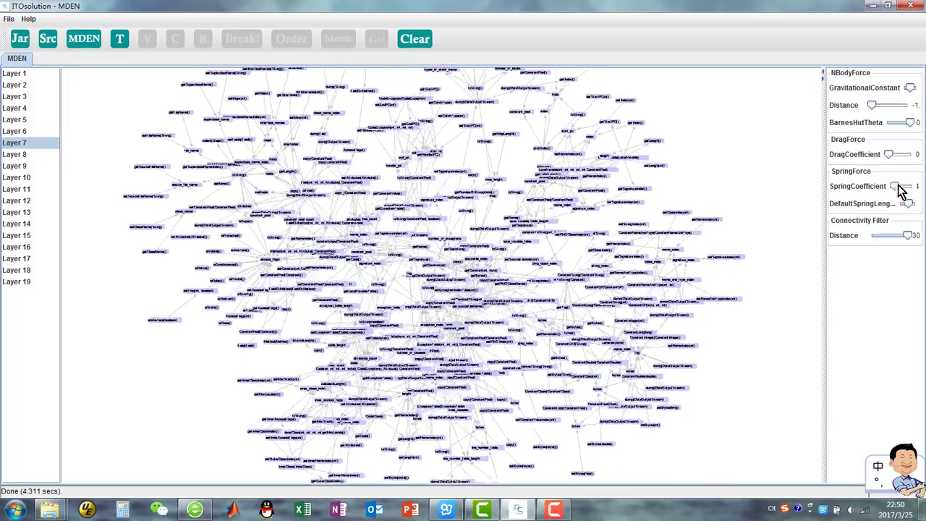
{"action": "left_click_drag", "start_coordinate": [893, 188], "coordinate": [902, 188]}
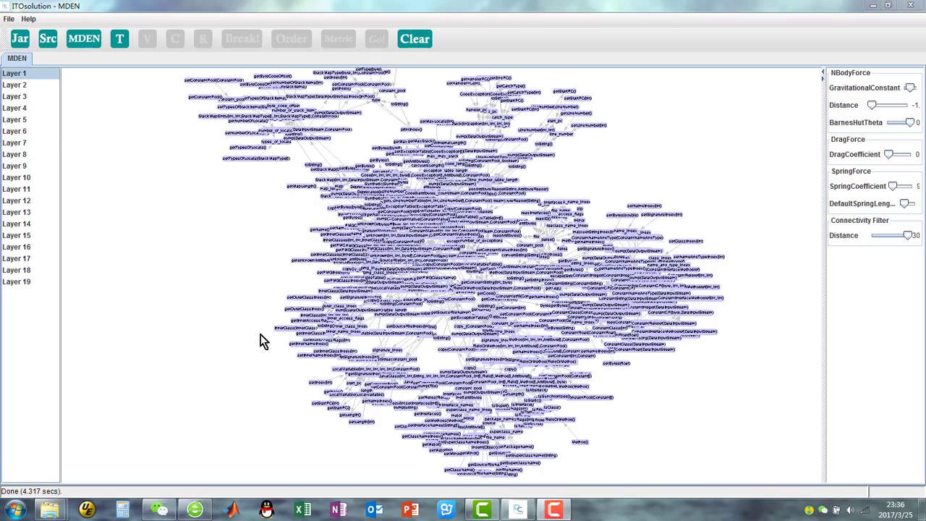
Step: Calculate class threat values and sort the table by TValue, toggling the order to ascending
{"action": "left_click", "coordinate": [119, 39]}
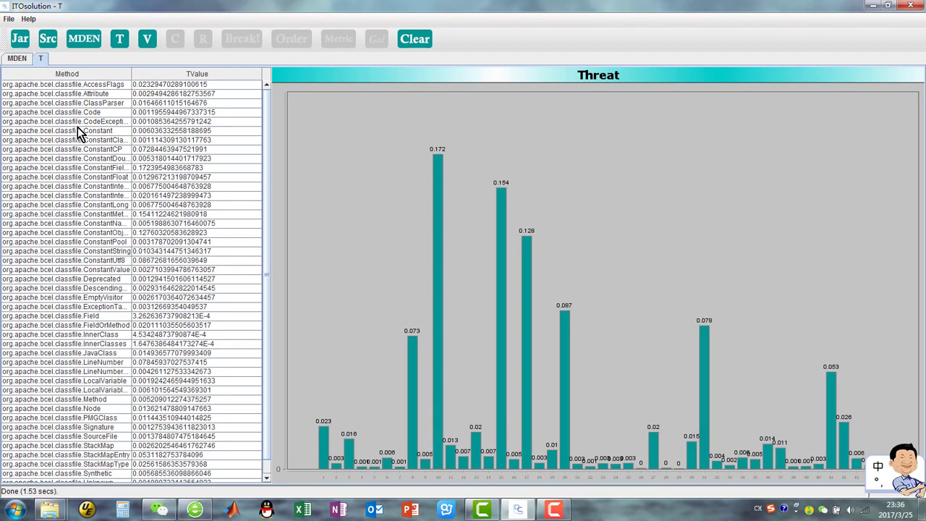
{"action": "scroll", "coordinate": [94, 274], "scroll_direction": "down", "scroll_amount": 1}
{"action": "scroll", "coordinate": [87, 310], "scroll_direction": "up", "scroll_amount": 1}
{"action": "left_click", "coordinate": [201, 76]}
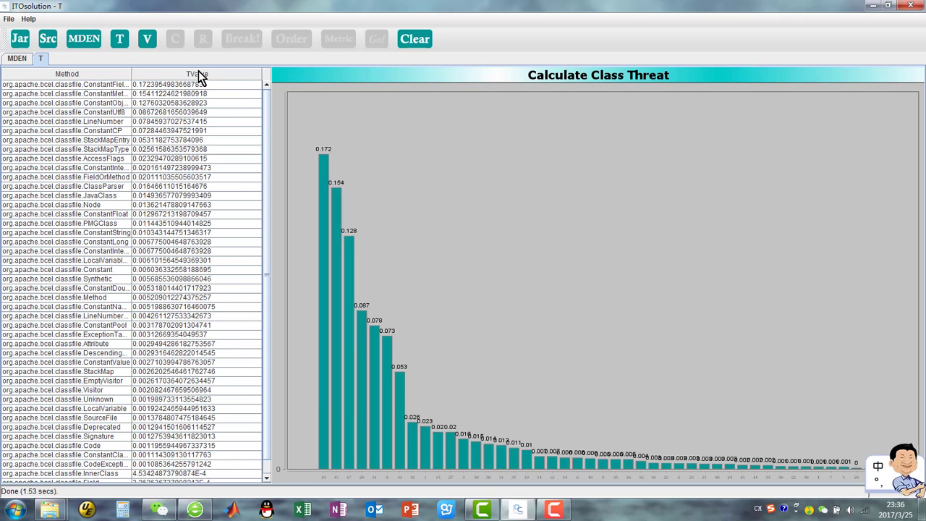
{"action": "left_click", "coordinate": [201, 77]}
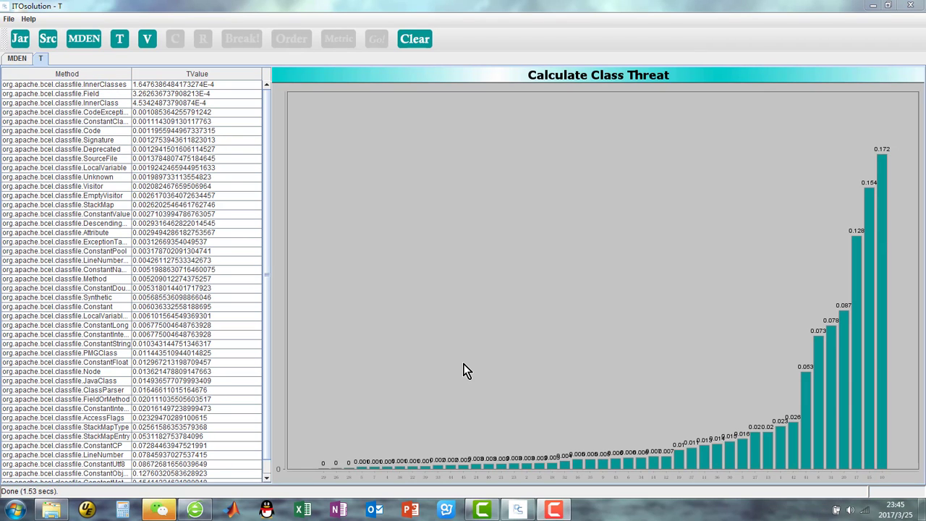
Step: Run the V, C and R calculations for vulnerability and risk factors in turn
{"action": "left_click", "coordinate": [147, 39]}
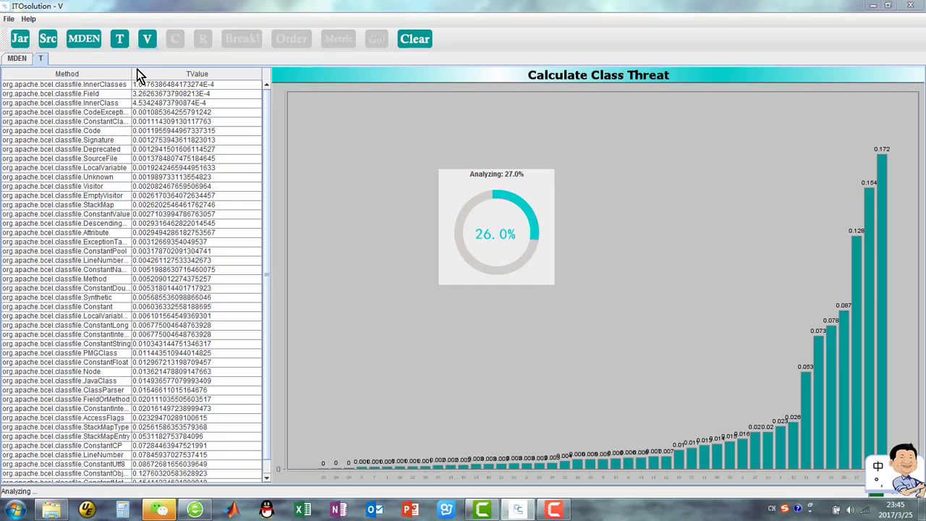
{"action": "left_click", "coordinate": [175, 39]}
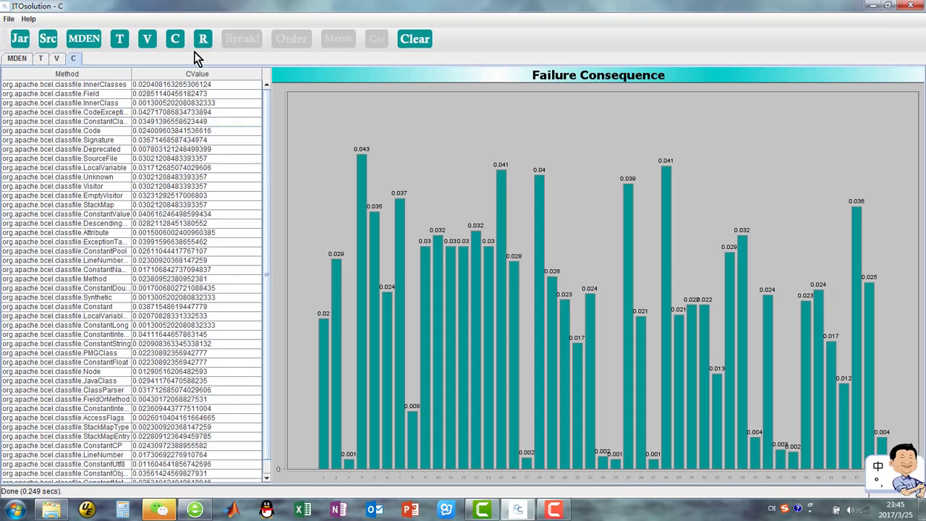
{"action": "left_click", "coordinate": [201, 42]}
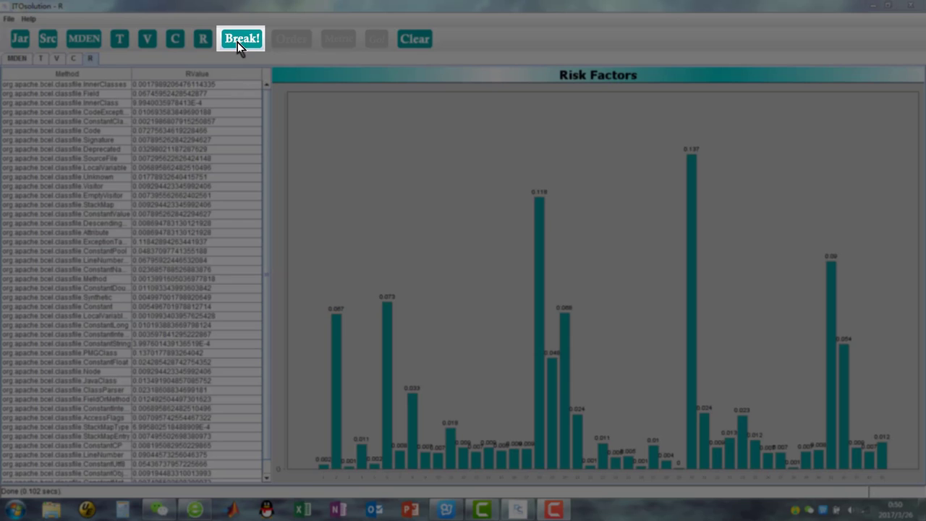
Step: Run the Break! analysis and apply weights A = 0.6 and B = 0.4
{"action": "left_click", "coordinate": [241, 39]}
{"action": "scroll", "coordinate": [565, 298], "scroll_direction": "down", "scroll_amount": 13}
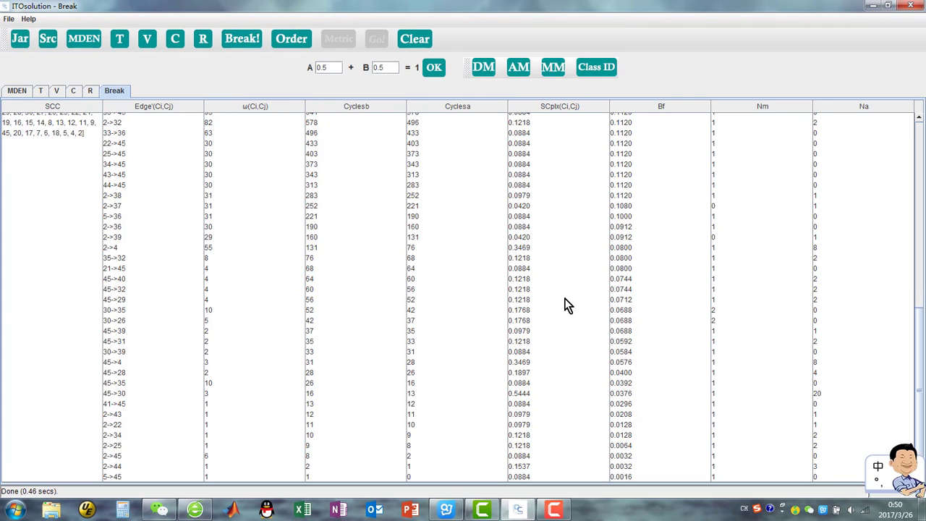
{"action": "scroll", "coordinate": [565, 300], "scroll_direction": "up", "scroll_amount": 13}
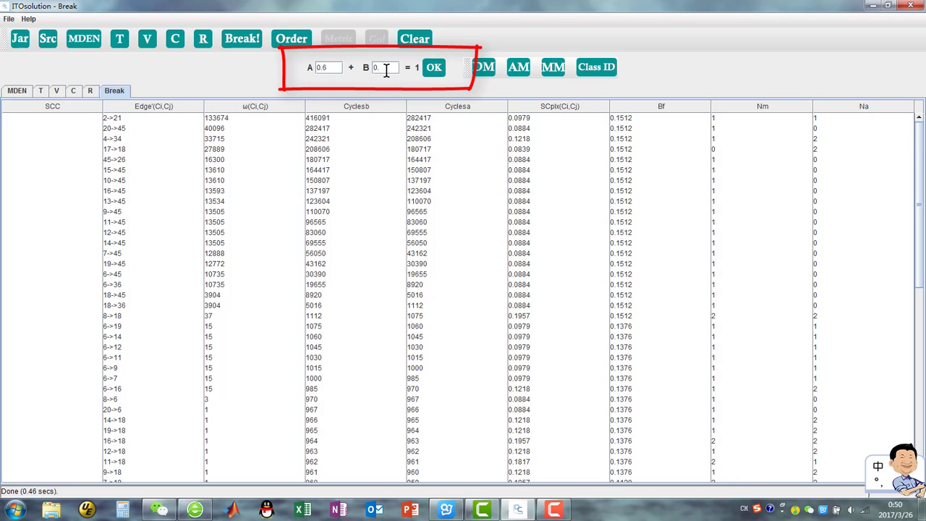
{"action": "left_click", "coordinate": [435, 69]}
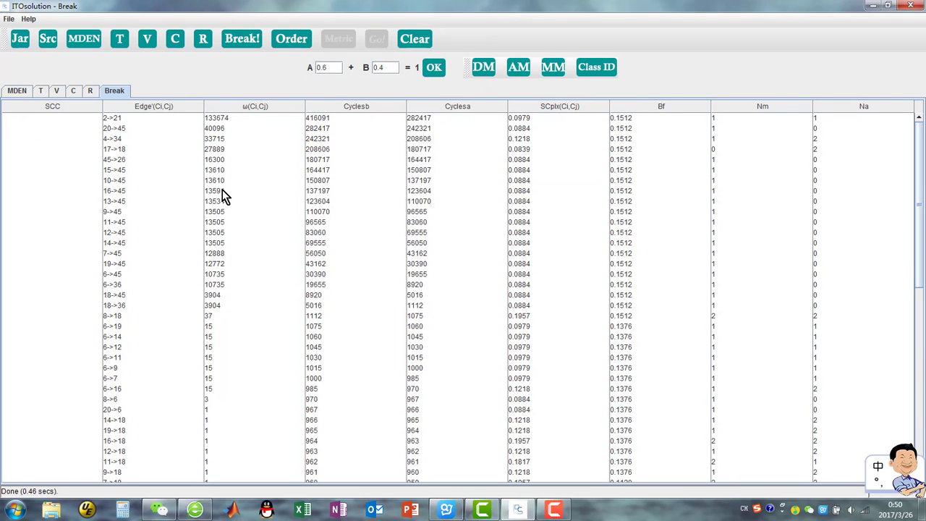
Step: Save the dependency matrix to the Desktop as a text file named dependency Matrix
{"action": "left_click", "coordinate": [479, 66]}
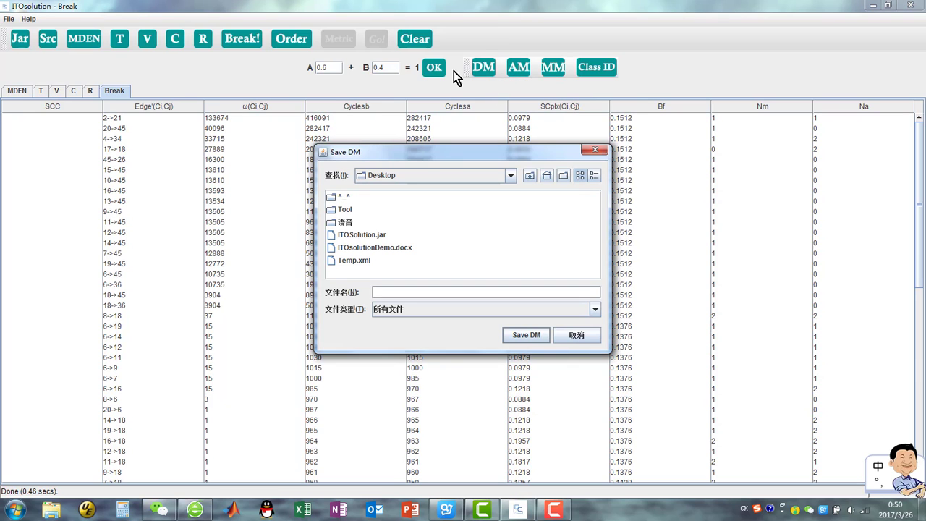
{"action": "left_click", "coordinate": [413, 312]}
{"action": "left_click", "coordinate": [416, 331]}
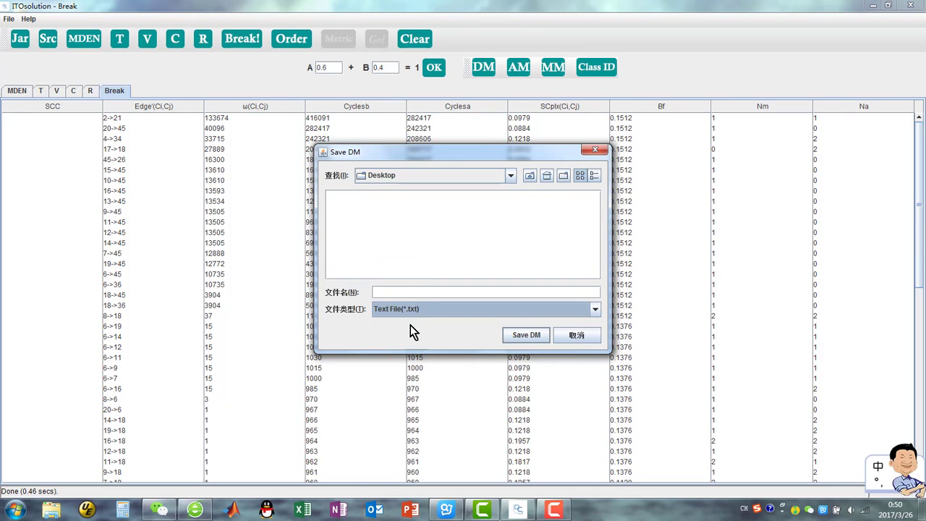
{"action": "left_click", "coordinate": [394, 290]}
{"action": "type", "text": "de"}
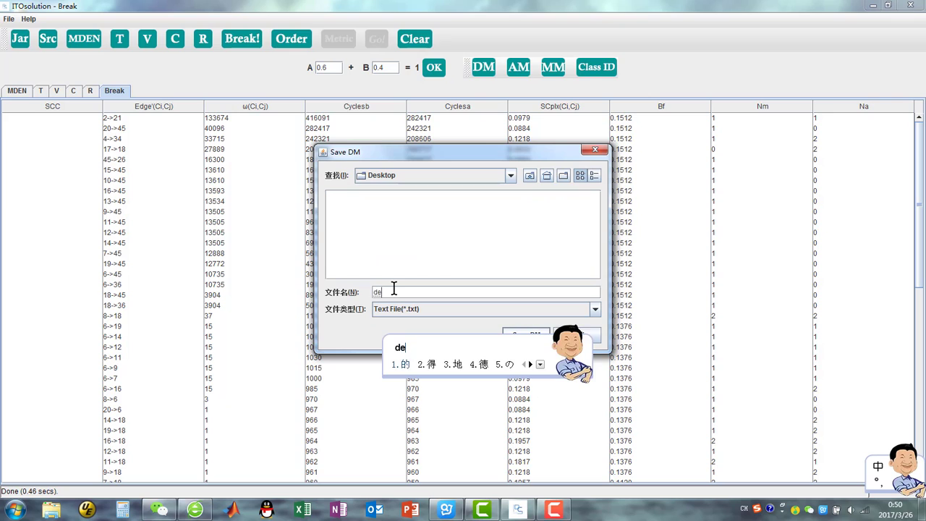
{"action": "type", "text": "pendency M"}
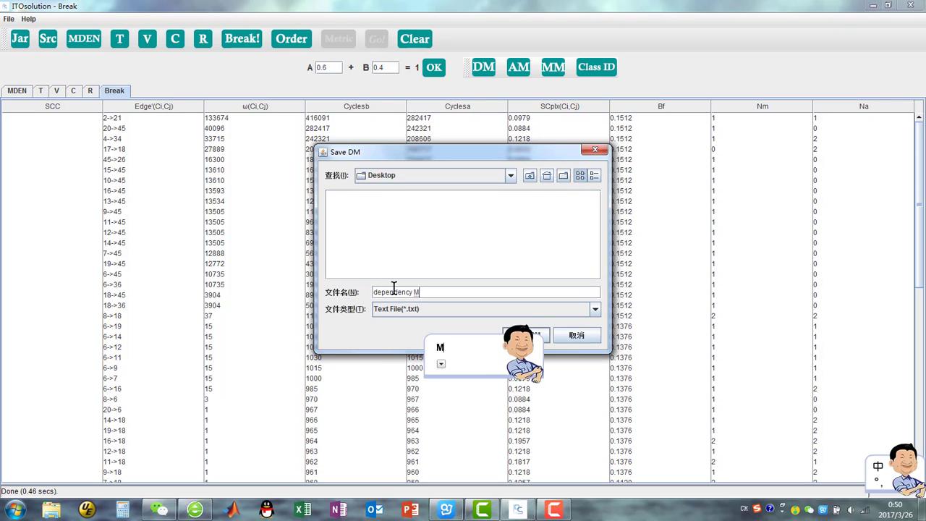
{"action": "type", "text": "atrix"}
{"action": "key", "text": "Return"}
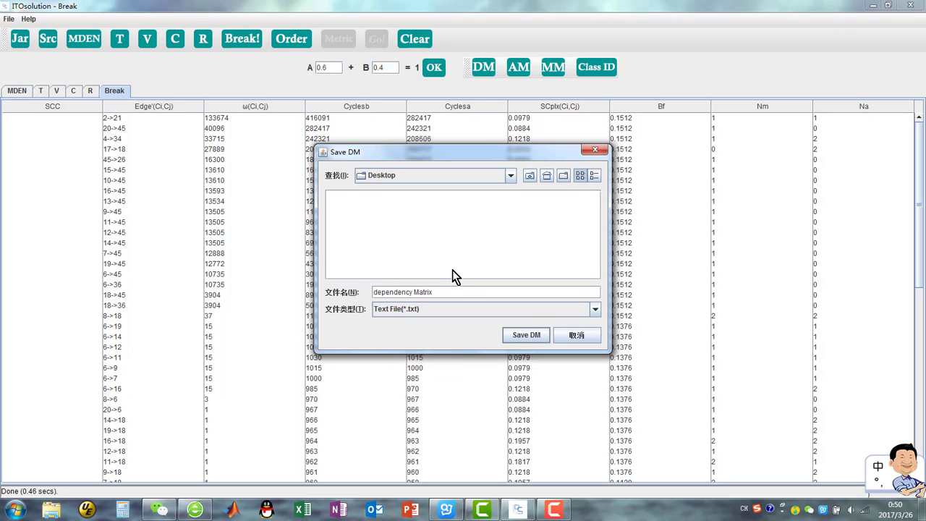
{"action": "left_click", "coordinate": [517, 337]}
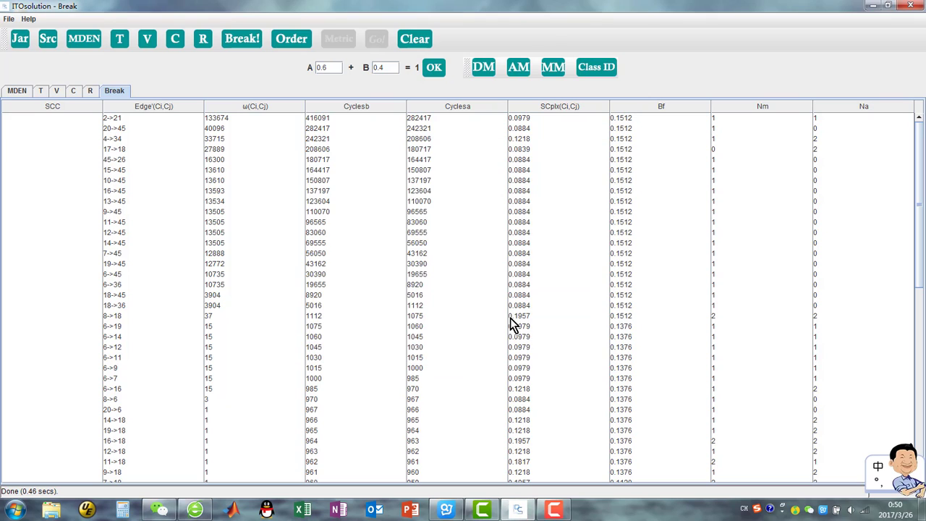
Step: Save the class IDs to the Desktop as a text file named Class ID, then show the desktop
{"action": "left_click", "coordinate": [594, 71]}
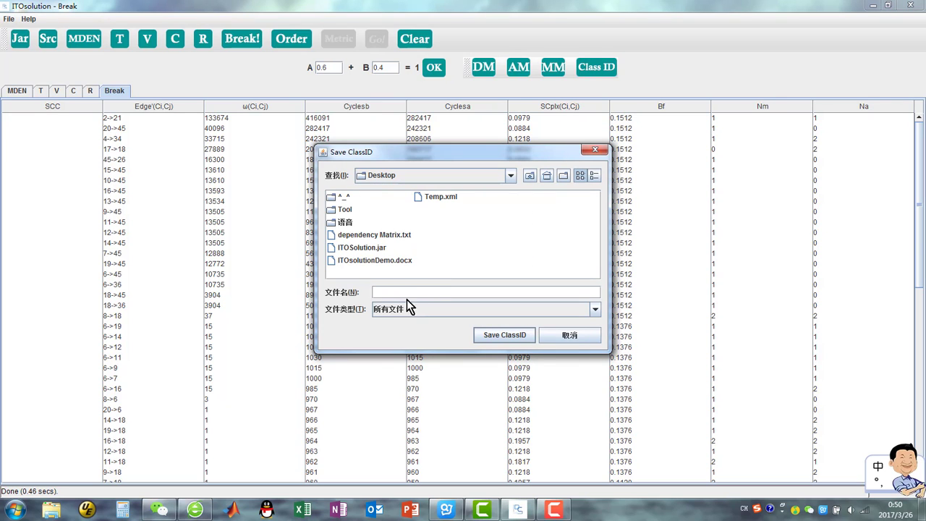
{"action": "type", "text": "Class"}
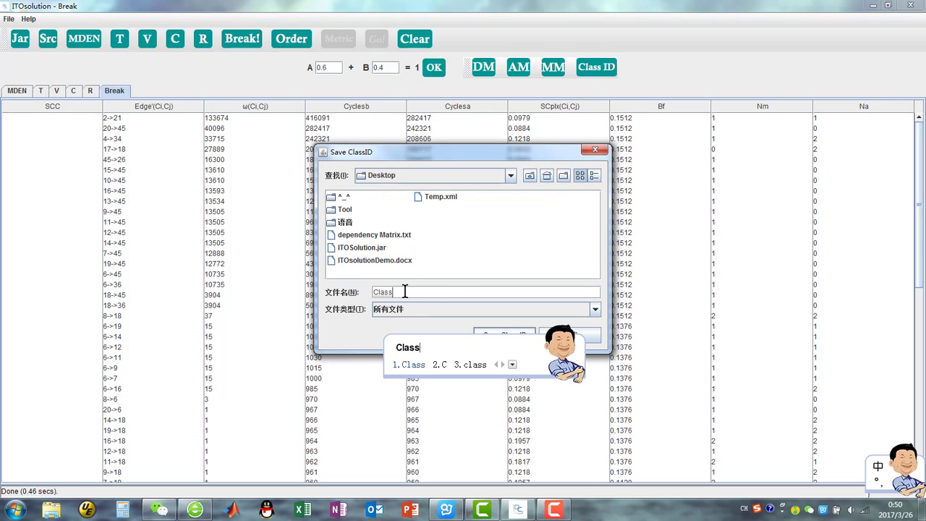
{"action": "key", "text": "Return"}
{"action": "type", "text": "ID"}
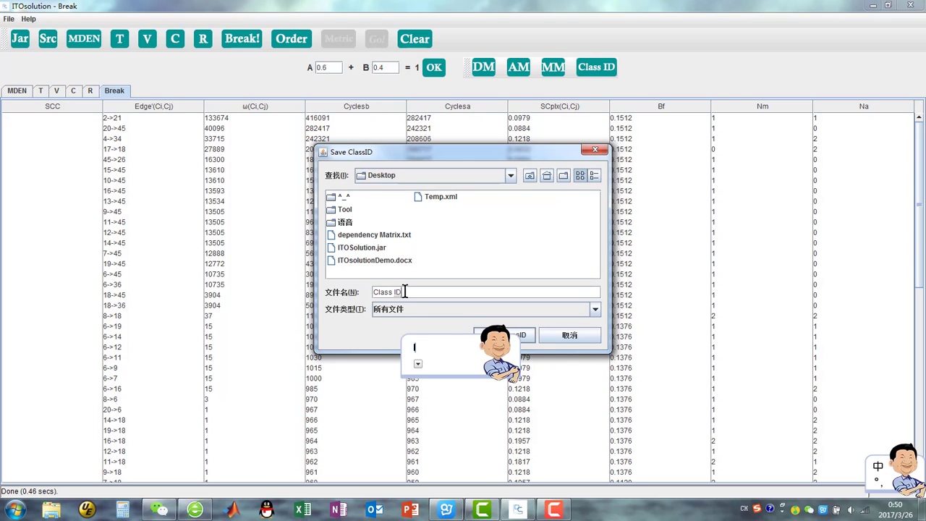
{"action": "key", "text": "Return"}
{"action": "left_click", "coordinate": [424, 312]}
{"action": "left_click", "coordinate": [427, 337]}
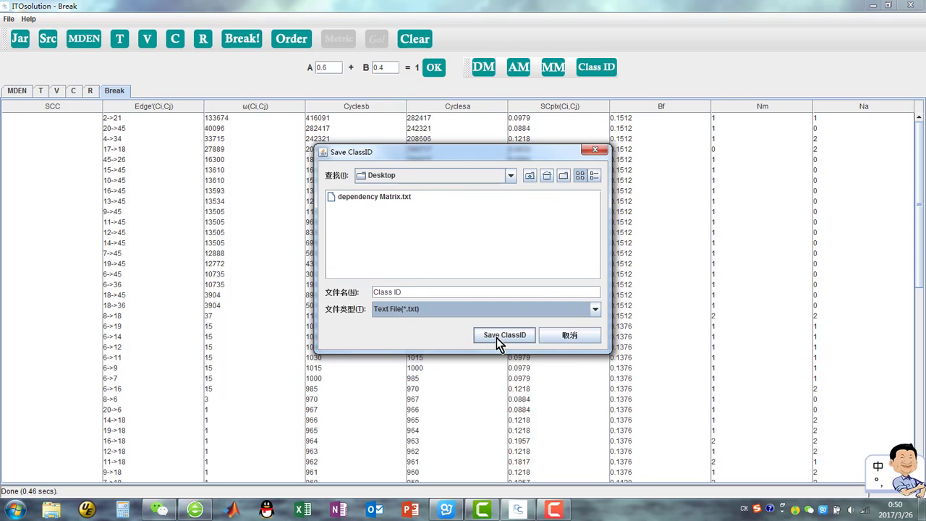
{"action": "left_click", "coordinate": [502, 336]}
{"action": "right_click", "coordinate": [651, 516]}
{"action": "left_click", "coordinate": [677, 465]}
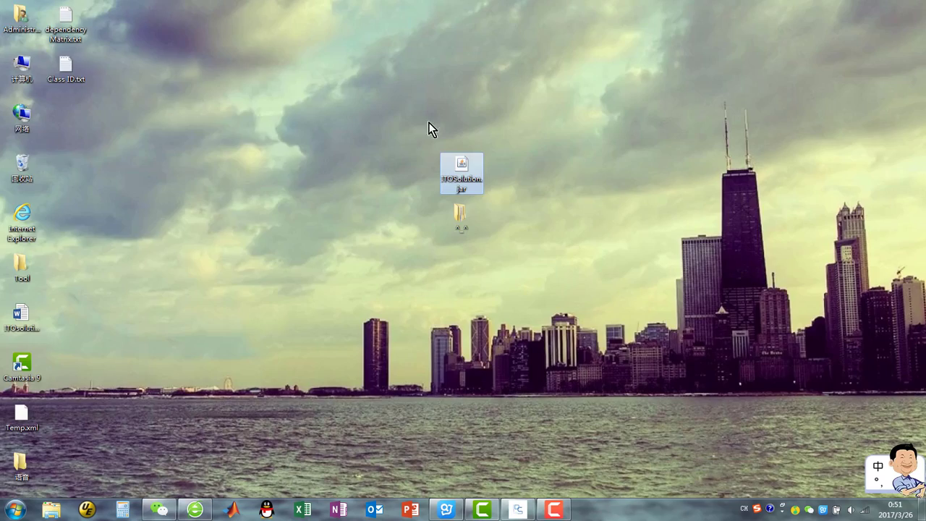
Step: Open the saved Class ID text file on the Desktop, scroll through its class list, and close it
{"action": "double_click", "coordinate": [68, 71]}
{"action": "left_click_drag", "start_coordinate": [84, 79], "coordinate": [520, 97]}
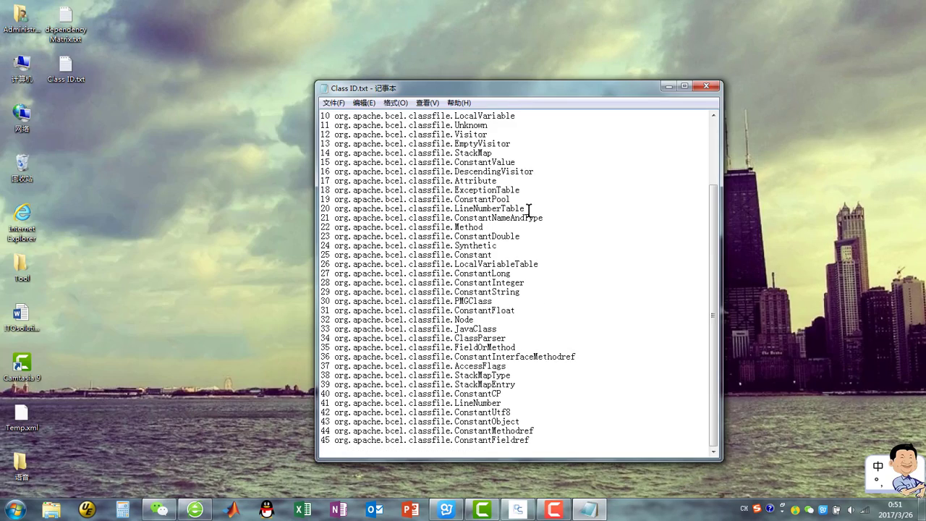
{"action": "double_click", "coordinate": [67, 26]}
{"action": "left_click_drag", "start_coordinate": [119, 81], "coordinate": [362, 99]}
{"action": "left_click", "coordinate": [637, 97]}
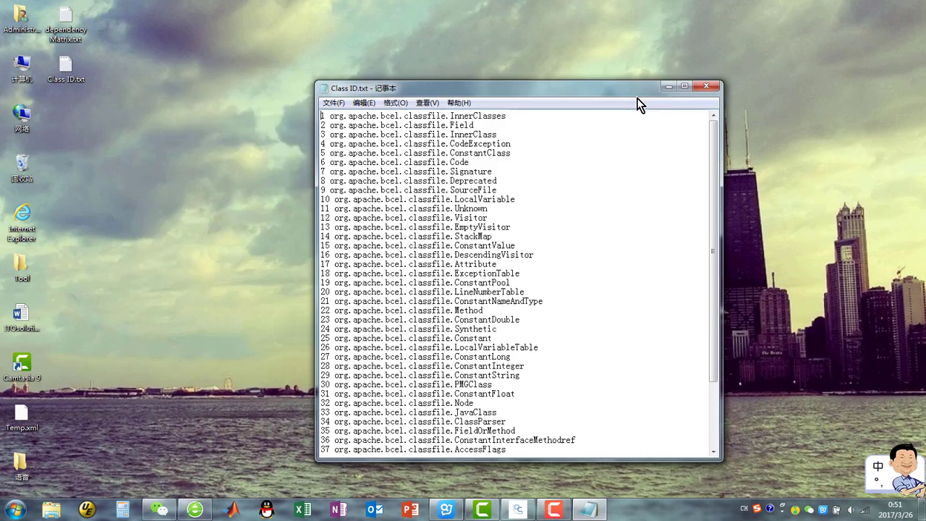
{"action": "left_click", "coordinate": [709, 85]}
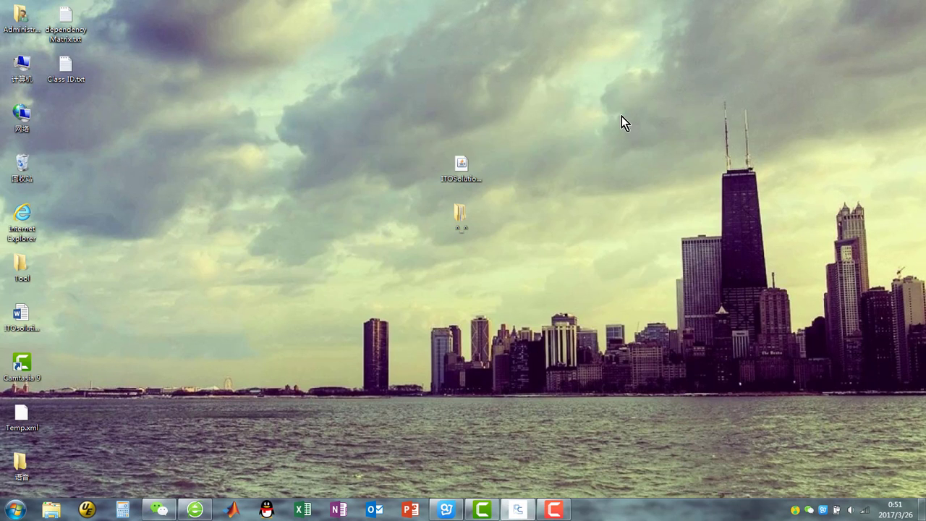
Step: Return to ITOsolution and generate the class integration test order
{"action": "left_click", "coordinate": [516, 513]}
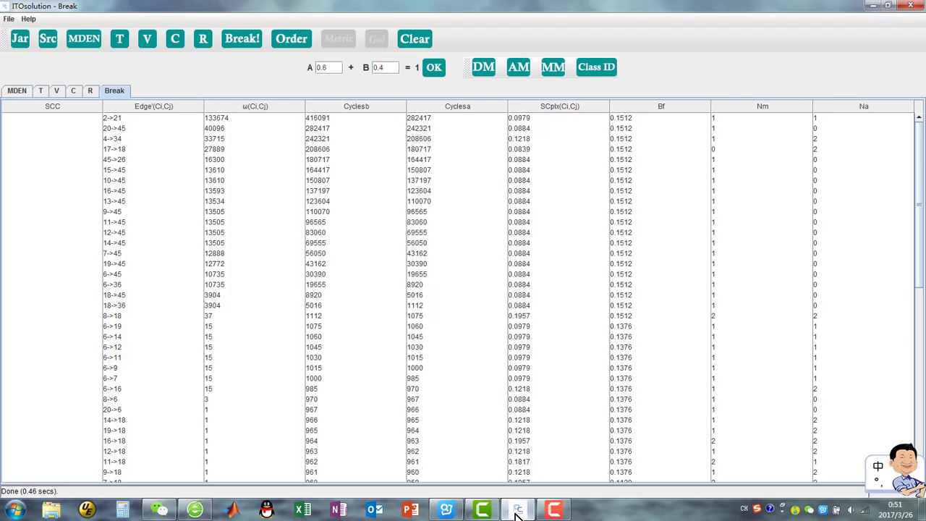
{"action": "left_click", "coordinate": [290, 40]}
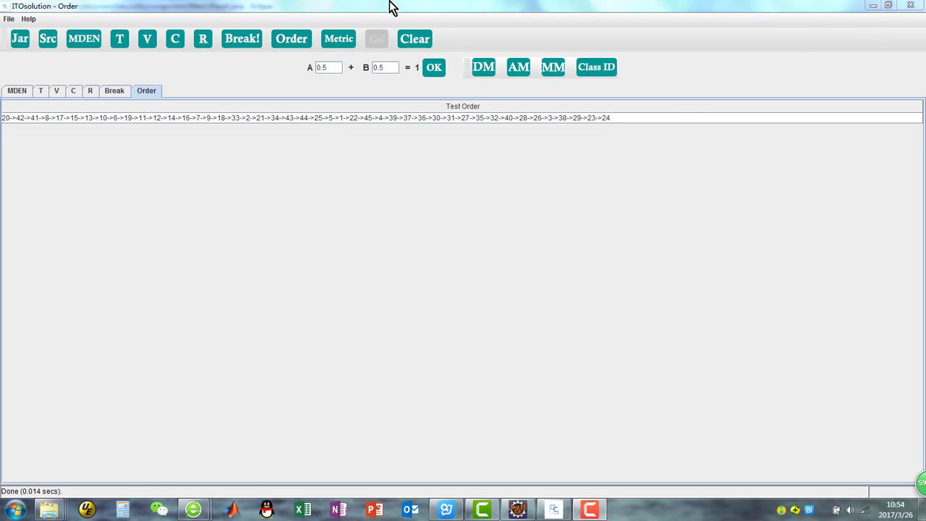
Step: Compute the Metric risk-reduction chart and compare test cost settings of 80% and 20%, ending at 50%
{"action": "left_click", "coordinate": [350, 45]}
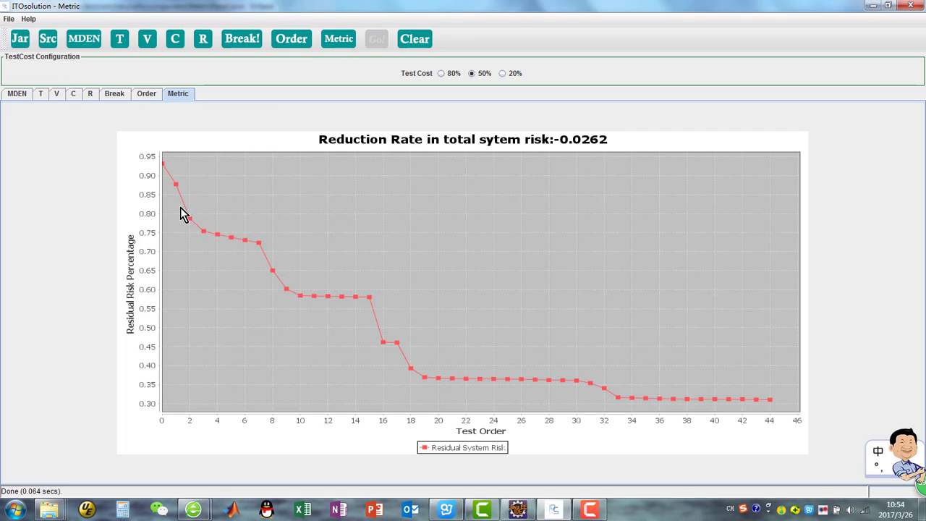
{"action": "left_click", "coordinate": [440, 73]}
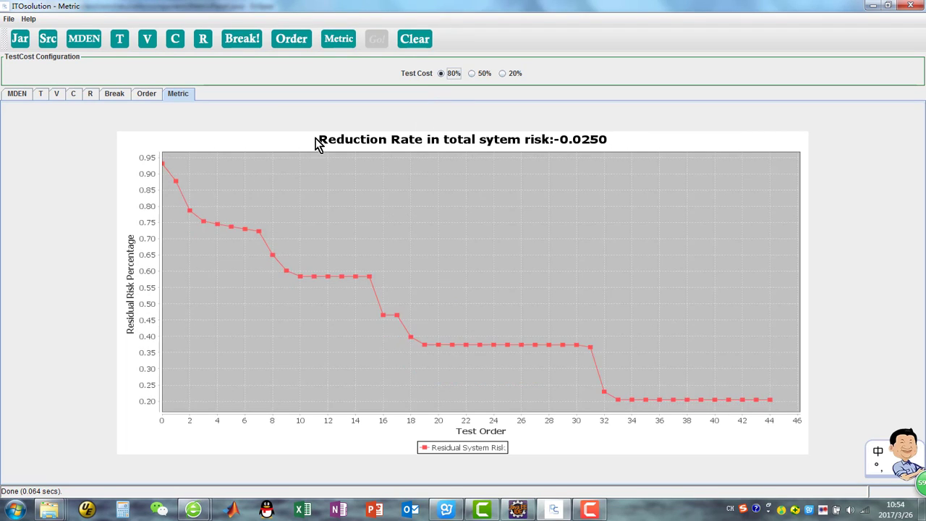
{"action": "left_click", "coordinate": [502, 73]}
{"action": "left_click", "coordinate": [472, 73]}
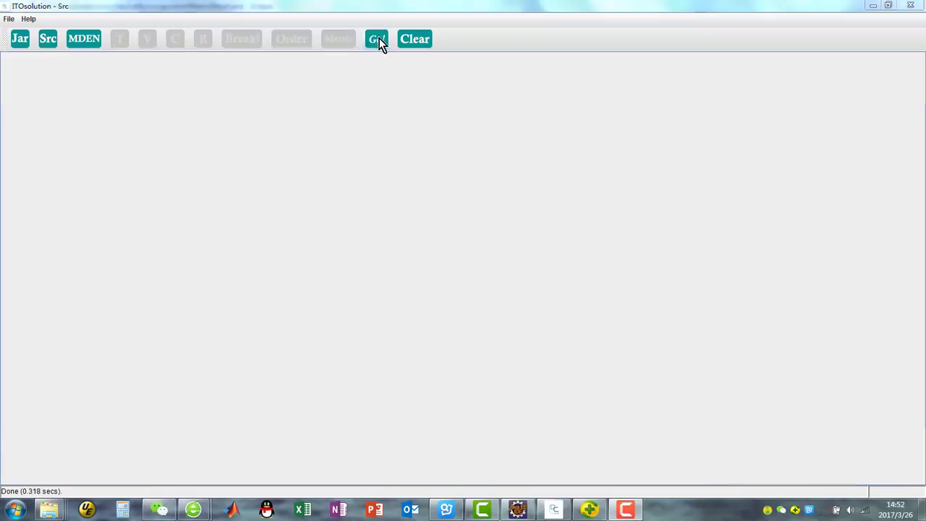
Step: Clear all variables of the current system and confirm the reset
{"action": "left_click", "coordinate": [377, 38]}
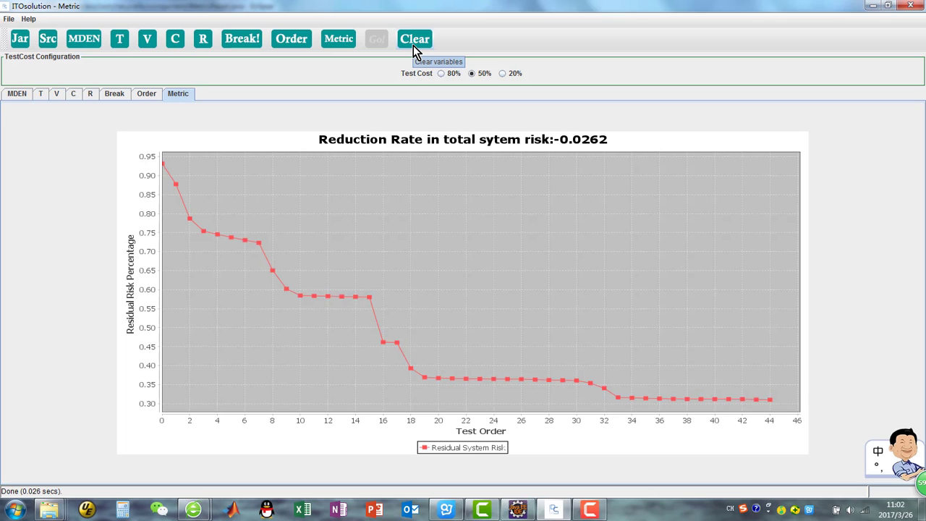
{"action": "left_click", "coordinate": [414, 45]}
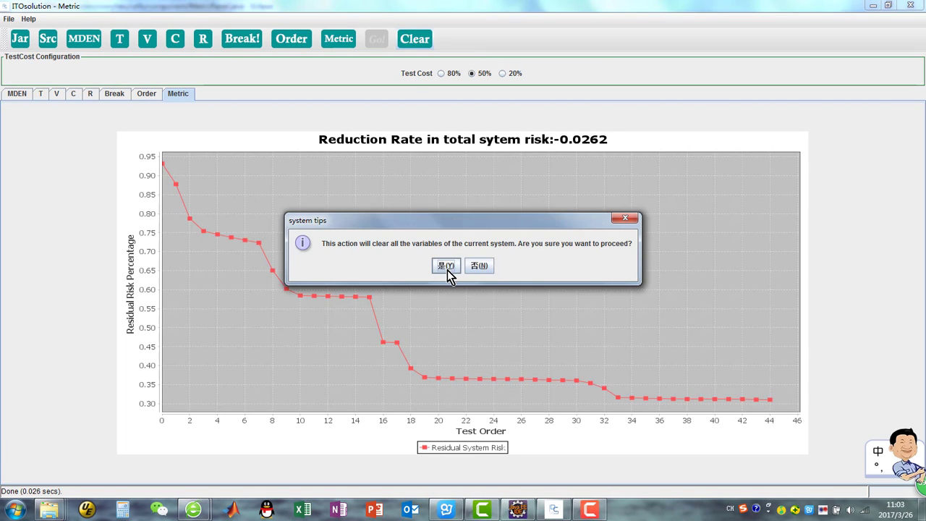
{"action": "left_click", "coordinate": [446, 266]}
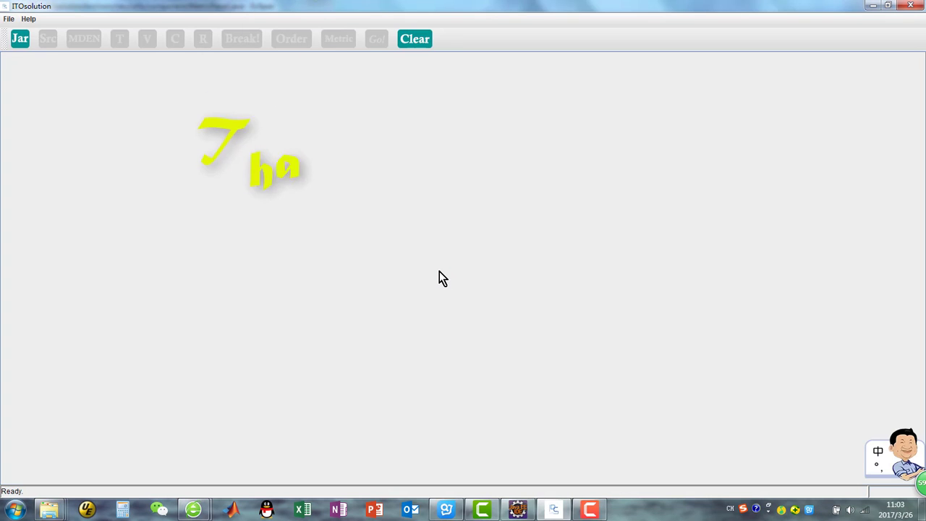